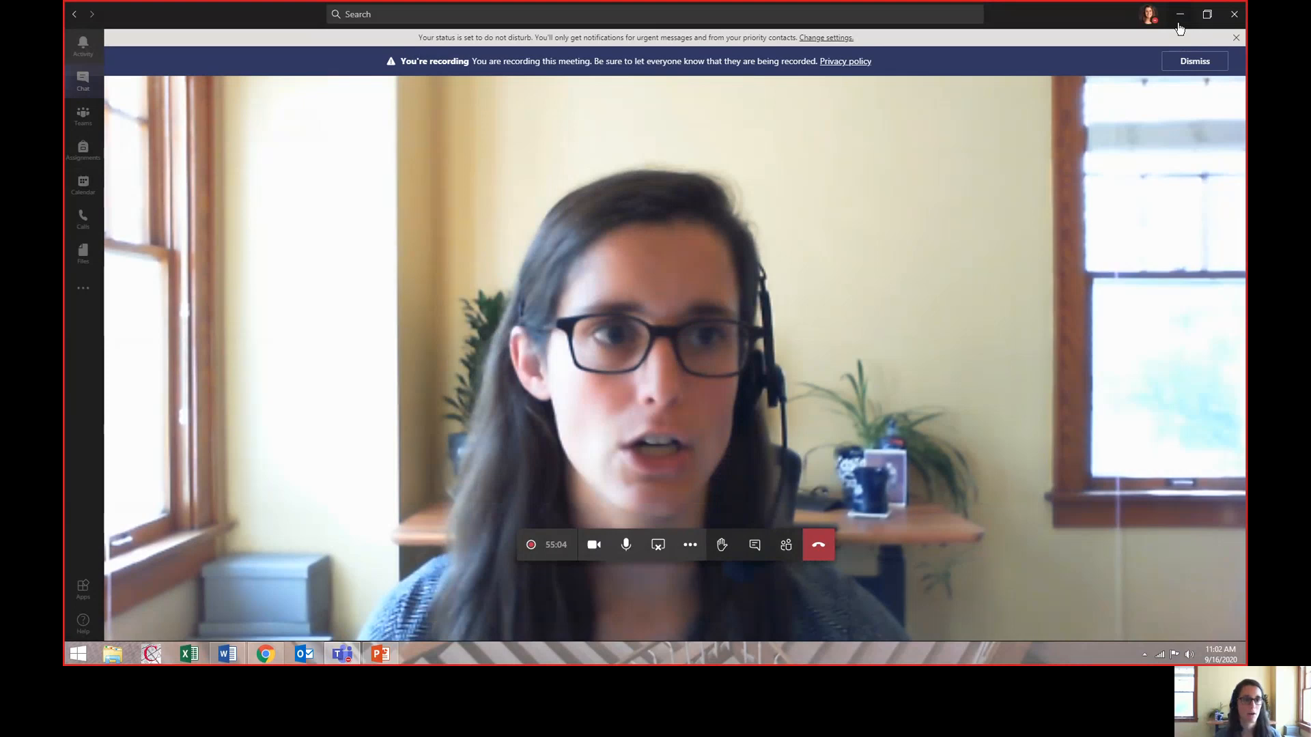
# Step: Switch from the Teams call to the browser and review the detailed record of result 32, "Effects of Elevated CO2 and Drought on Plant Physiology"
pyautogui.click(1179, 24)
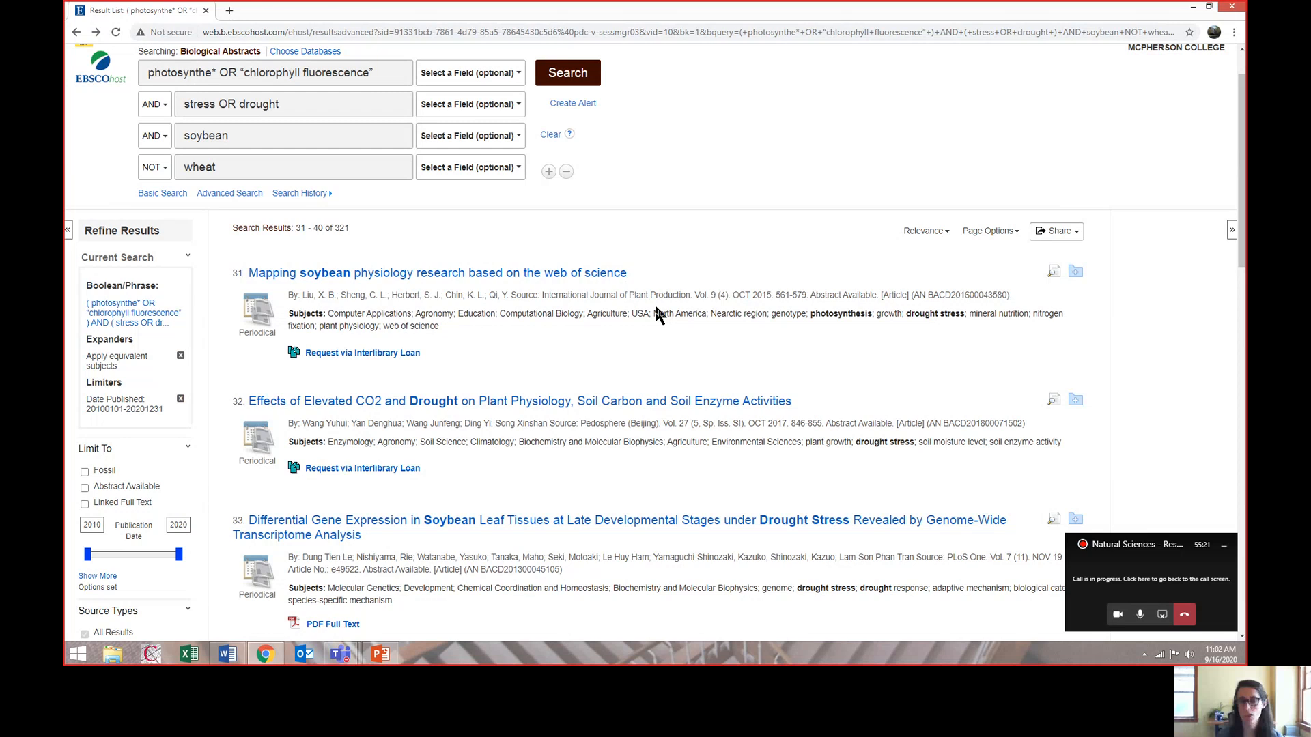
pyautogui.click(427, 402)
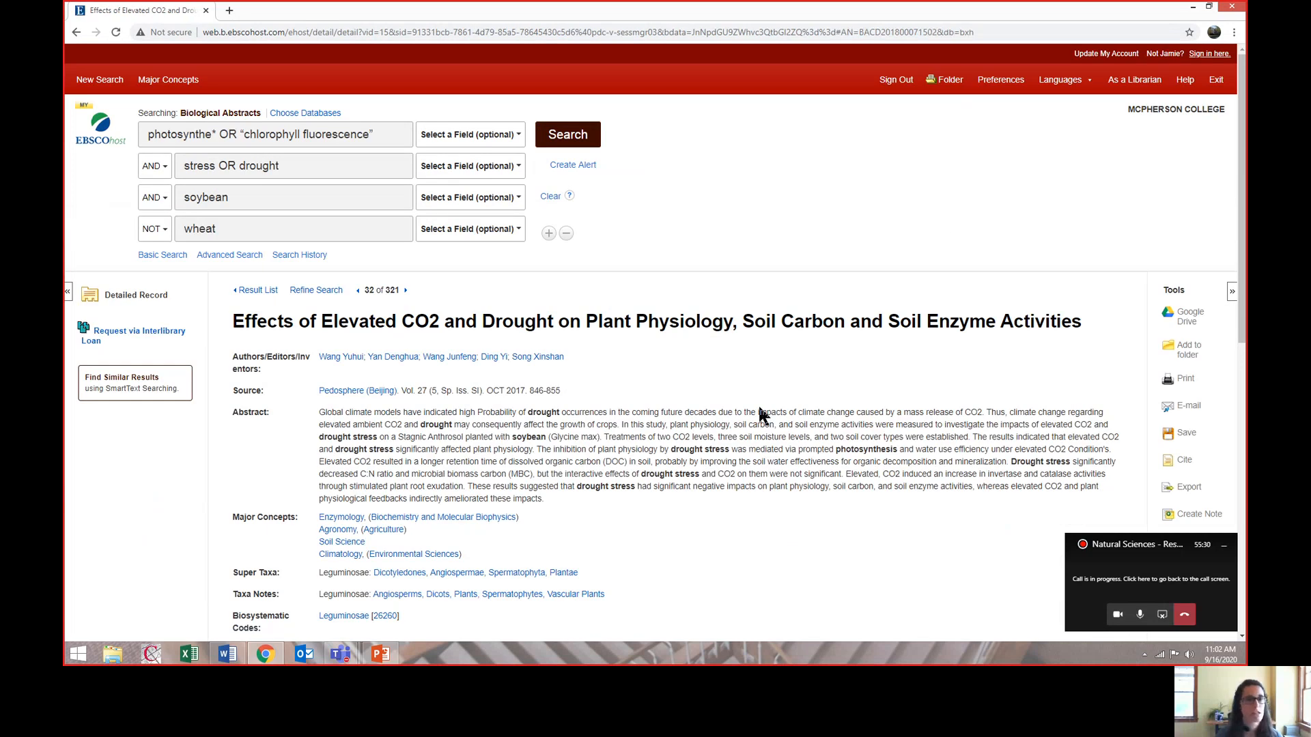
pyautogui.scroll(-2, 453, 231)
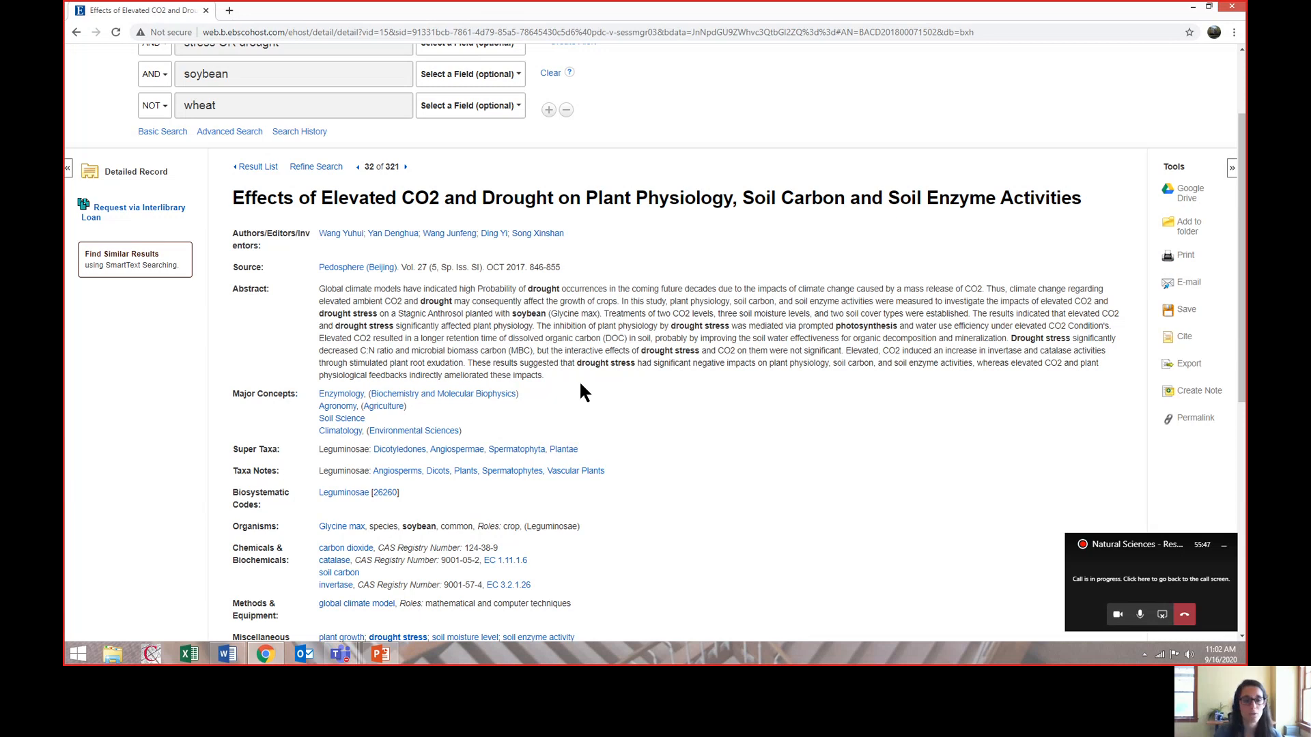
pyautogui.scroll(-3, 580, 391)
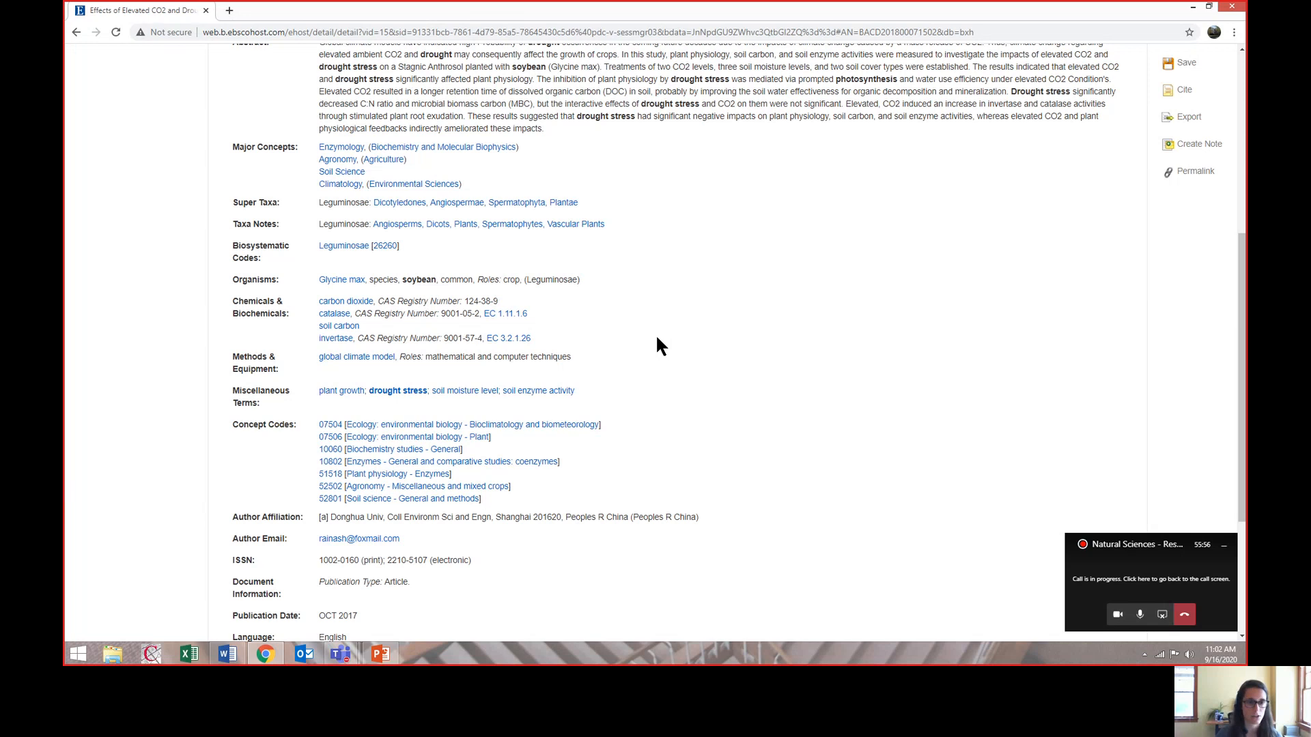
pyautogui.scroll(5, 655, 333)
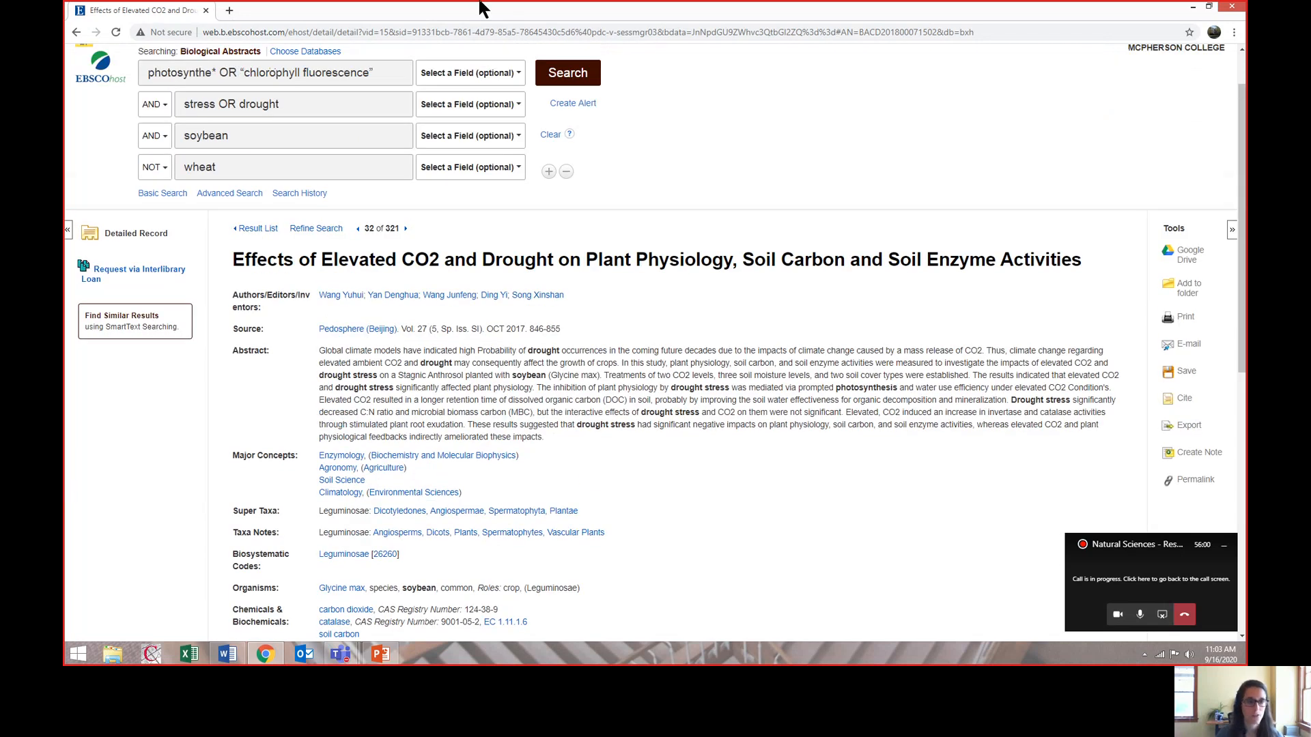
# Step: Return to the result list and examine the articles from result 31 onward for full-text and interlibrary loan options
pyautogui.click(75, 32)
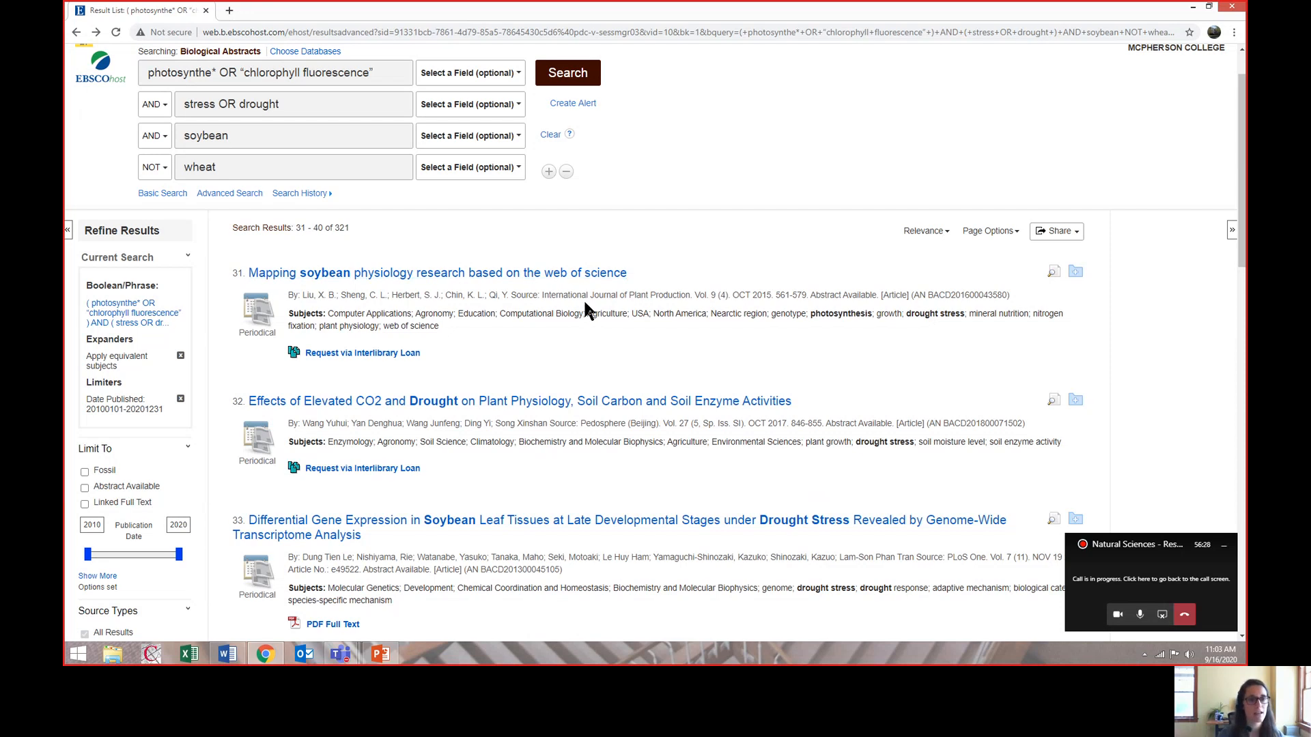
pyautogui.scroll(-3, 585, 306)
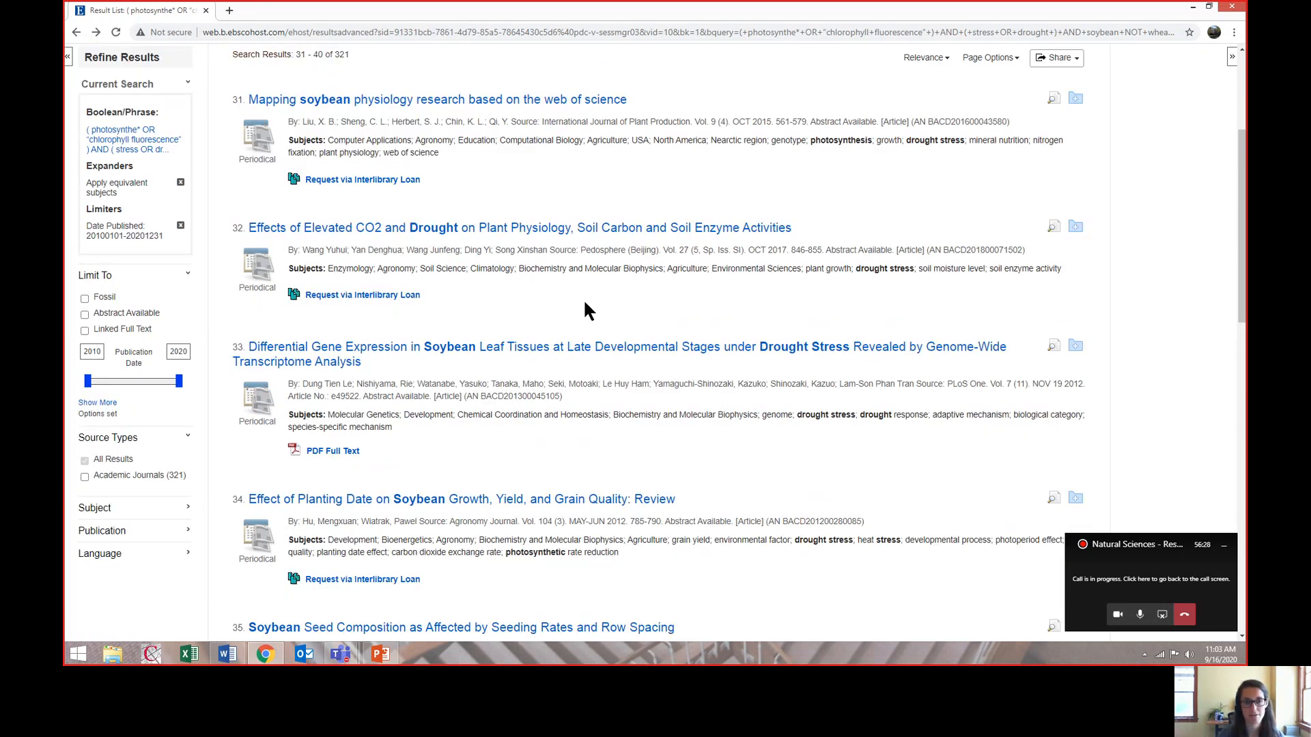
pyautogui.scroll(-5, 585, 311)
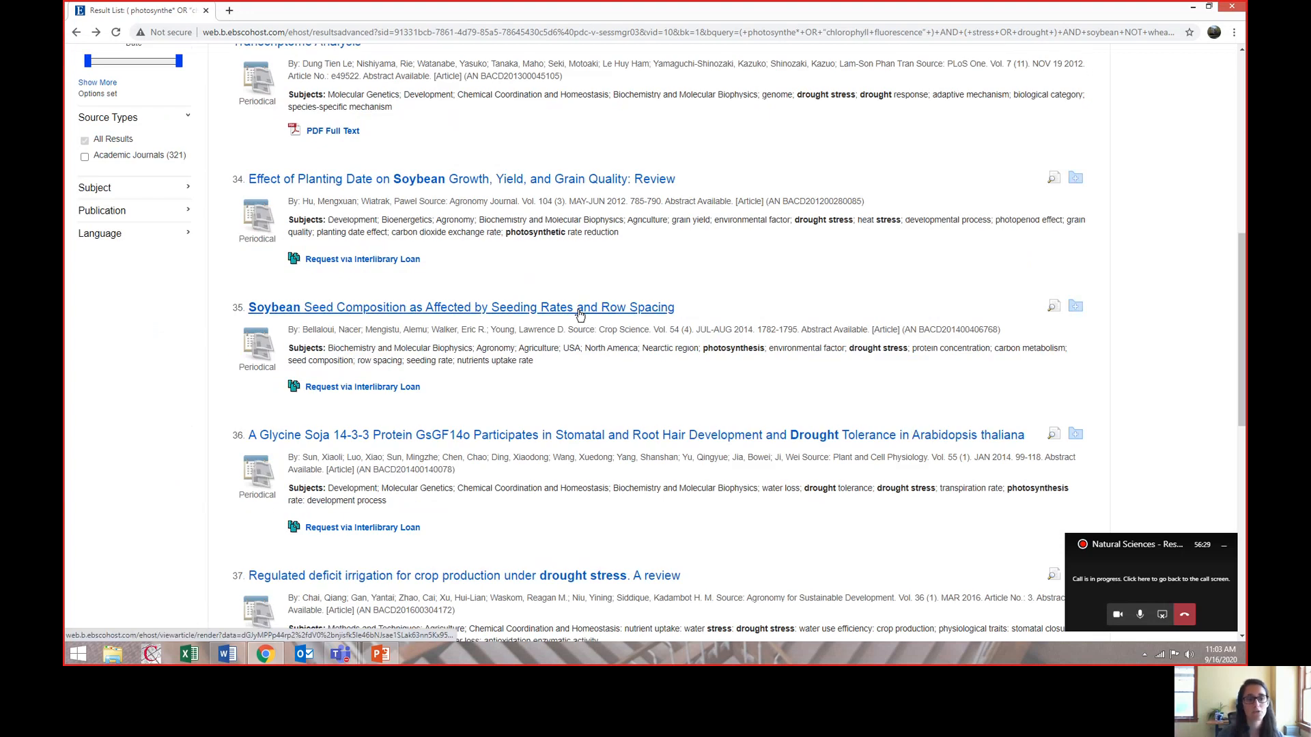
pyautogui.scroll(6, 580, 314)
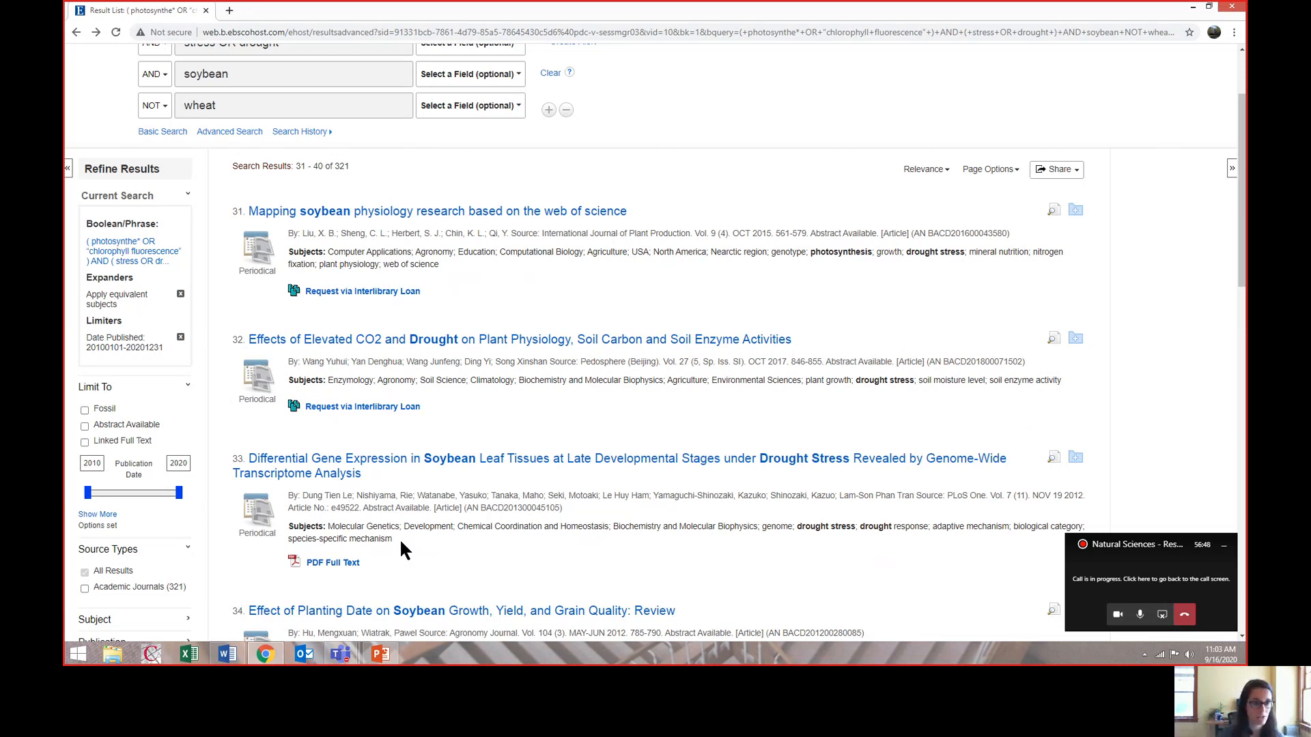
pyautogui.scroll(-2, 400, 543)
pyautogui.scroll(1, 392, 435)
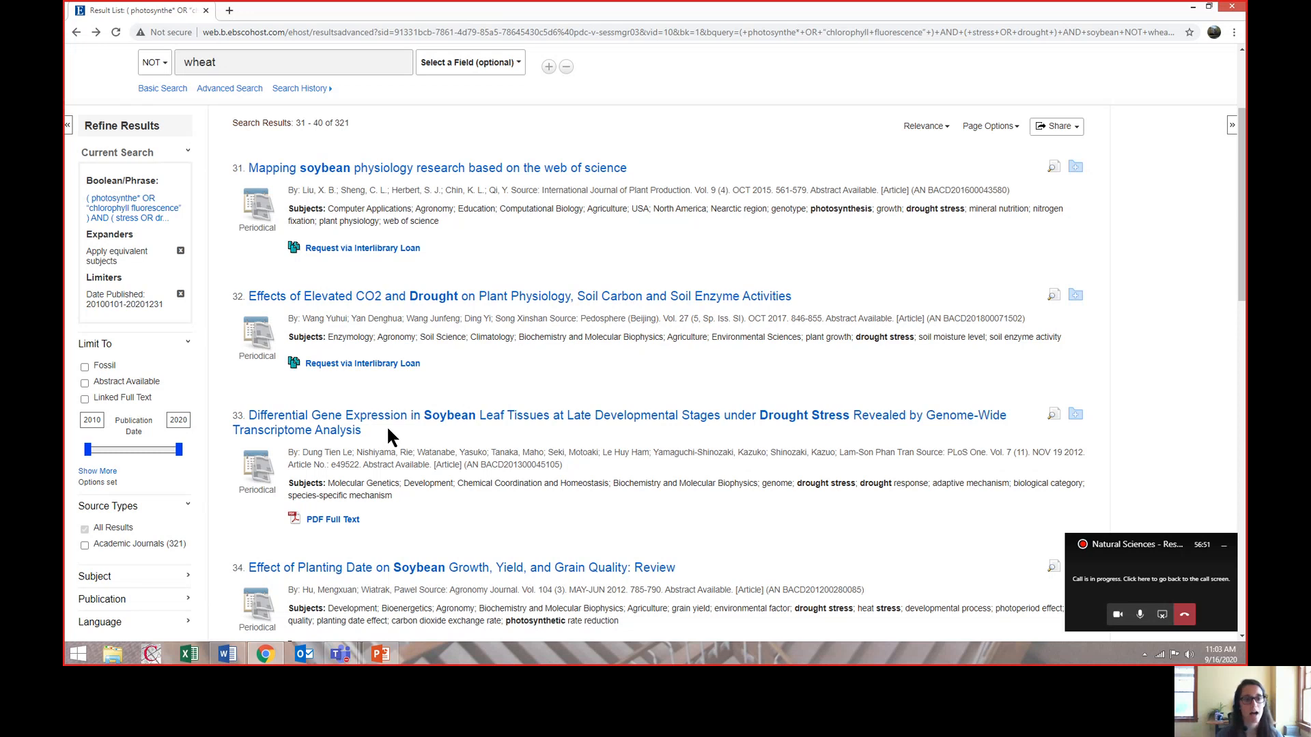
pyautogui.scroll(2, 450, 419)
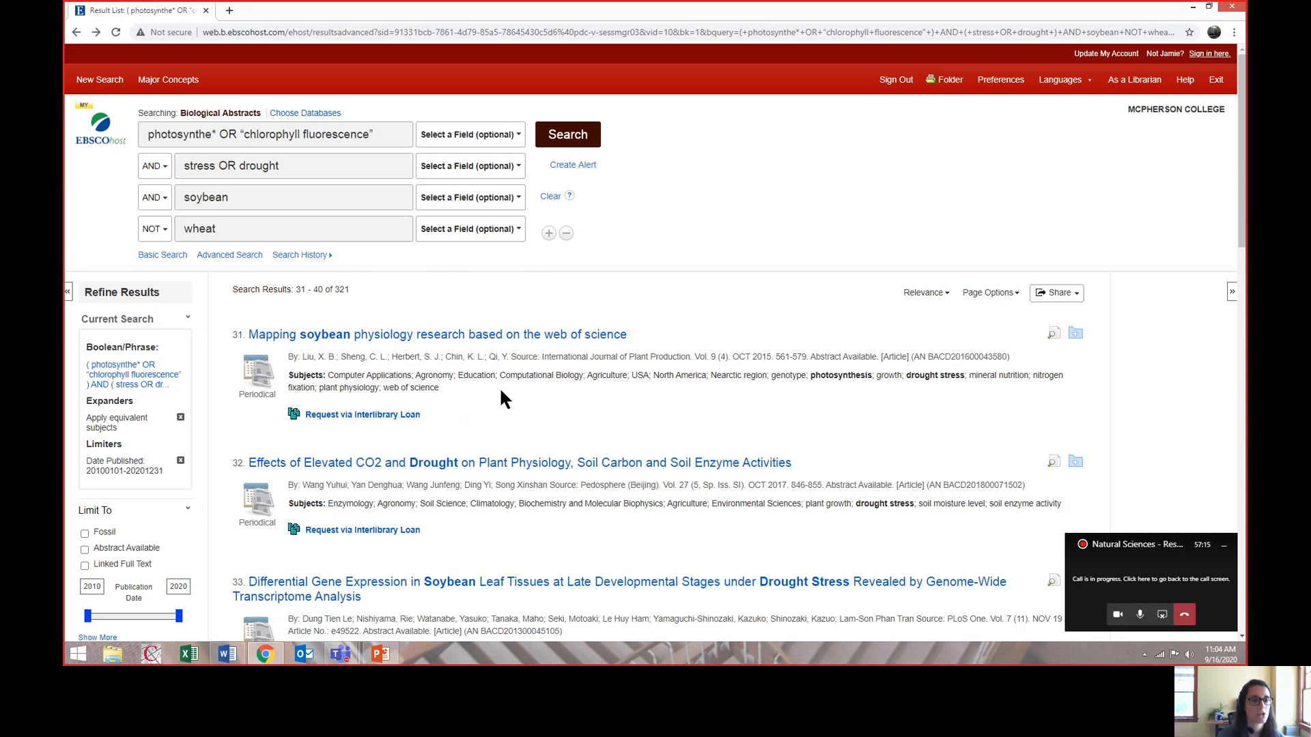
pyautogui.scroll(-3, 501, 393)
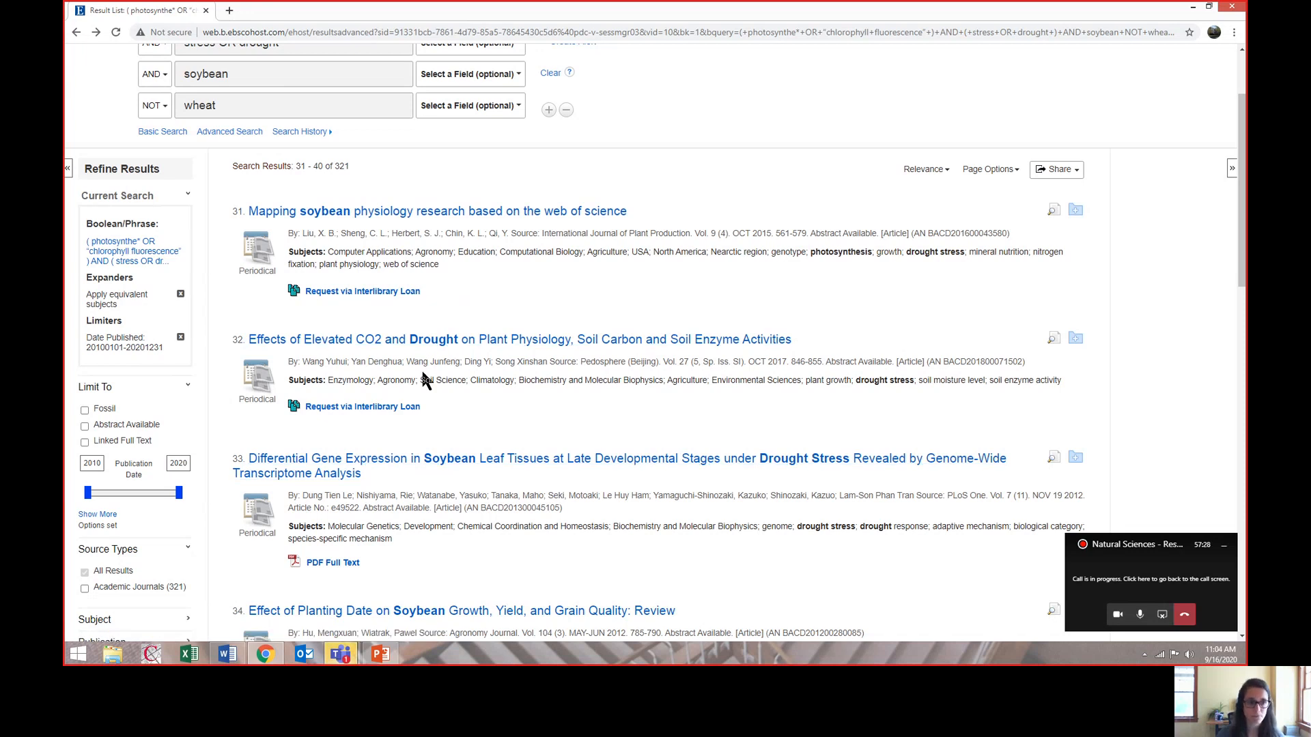
pyautogui.scroll(-2, 425, 380)
pyautogui.scroll(-3, 435, 376)
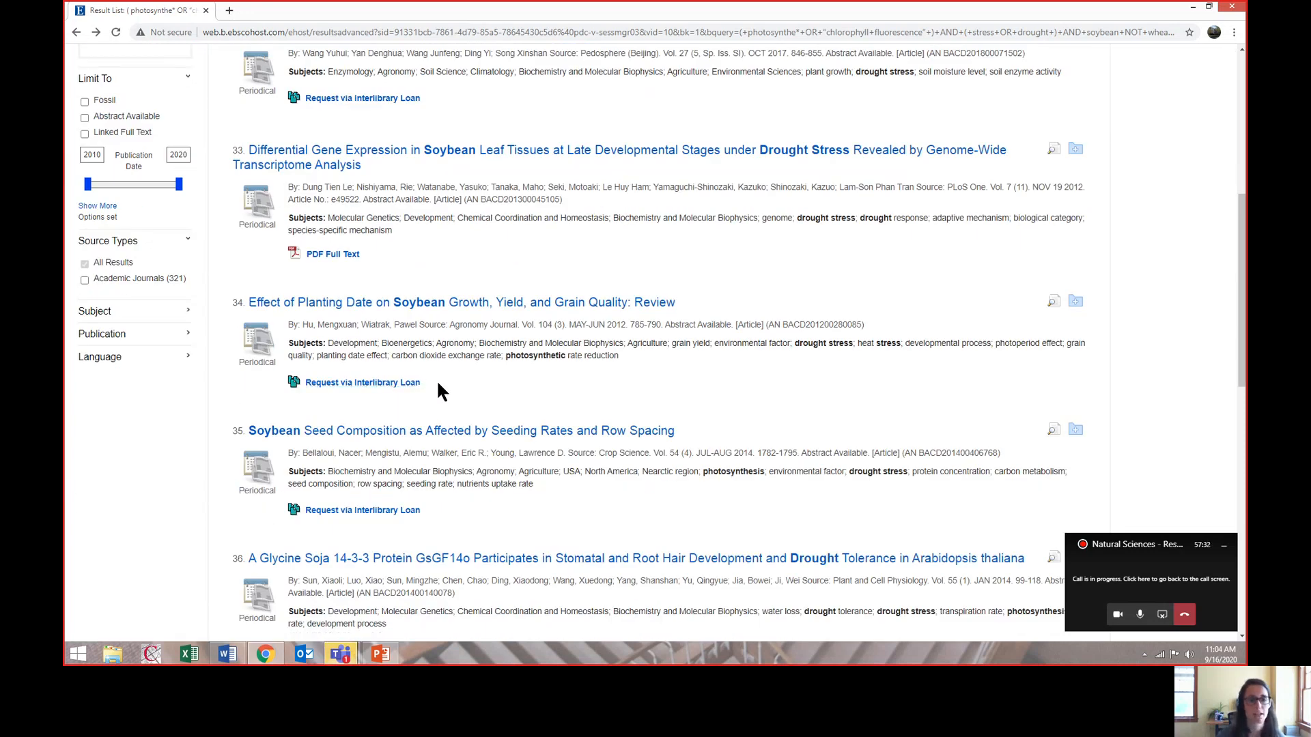
pyautogui.scroll(1, 441, 390)
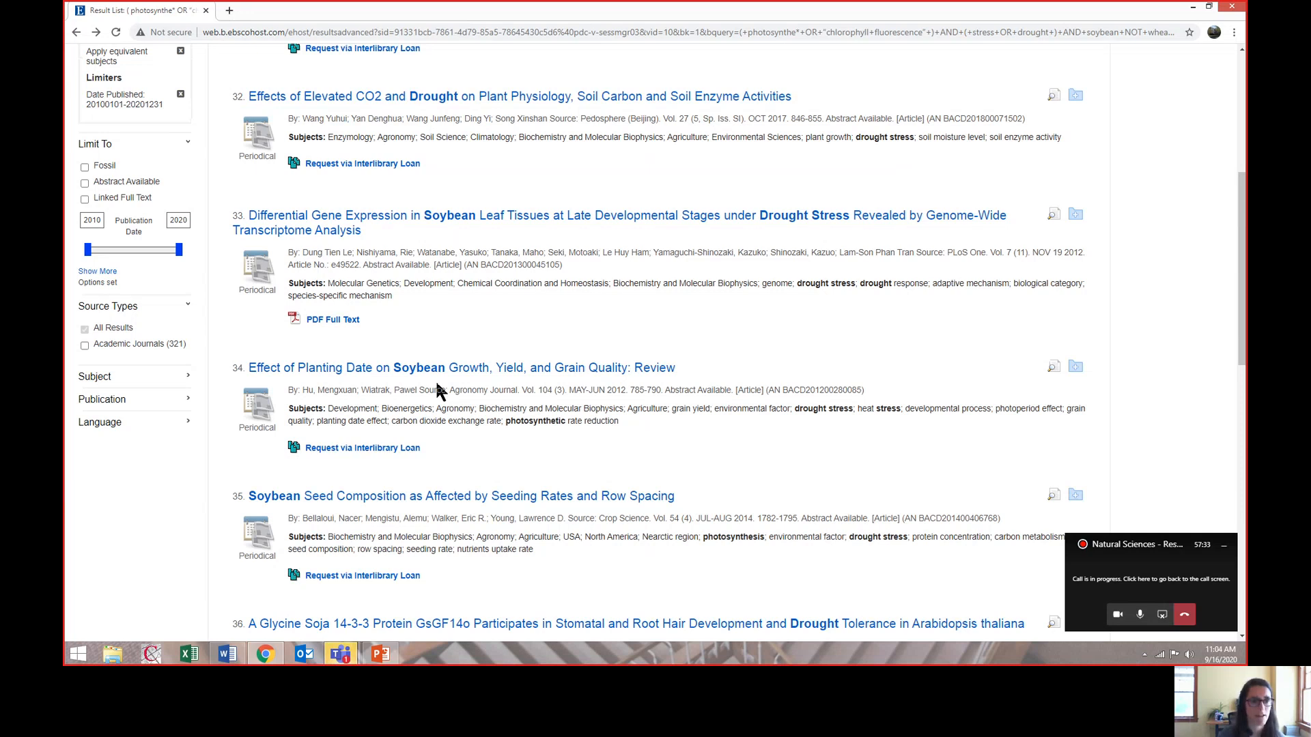
pyautogui.scroll(5, 440, 390)
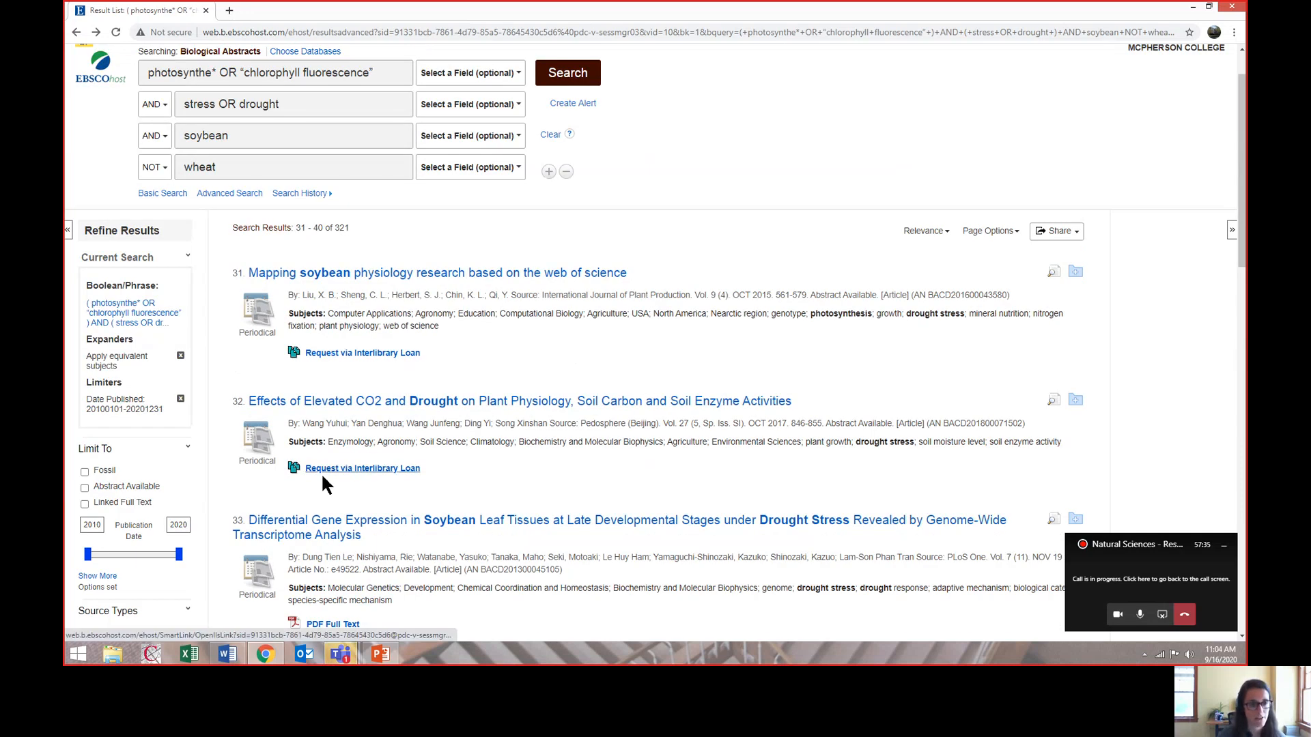
# Step: Open the interlibrary loan request form for result 32, the article on elevated CO2 and drought
pyautogui.click(347, 353)
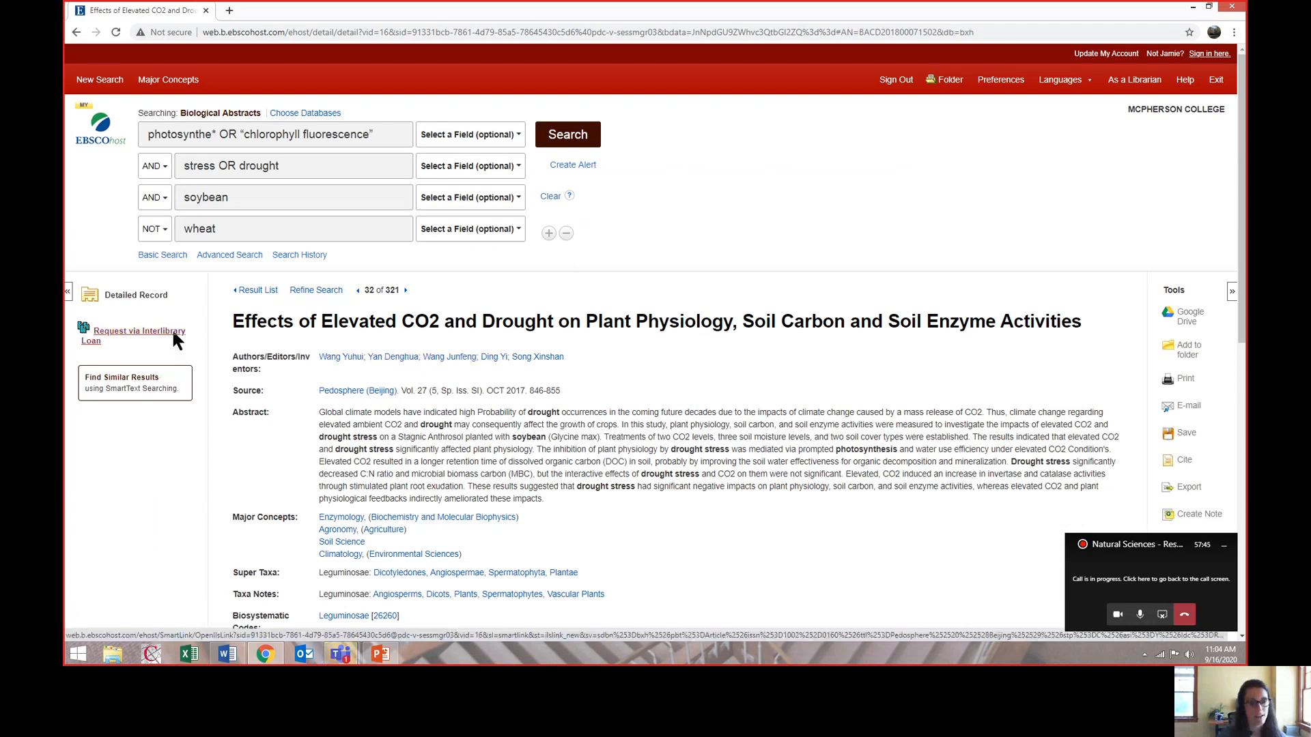
pyautogui.click(174, 339)
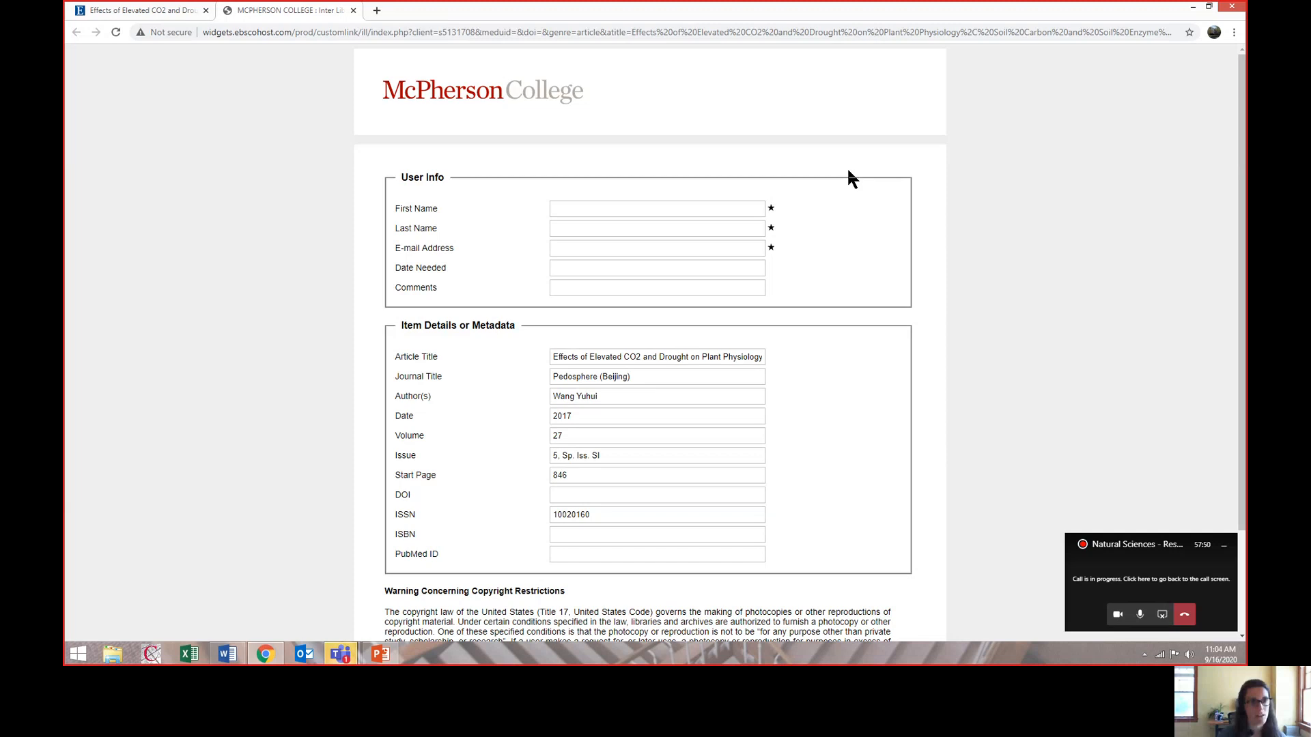
# Step: Fill in the requester's first name, last name and e-mail address from the saved details, and review the article metadata and copyright notice
pyautogui.click(695, 213)
pyautogui.click(646, 234)
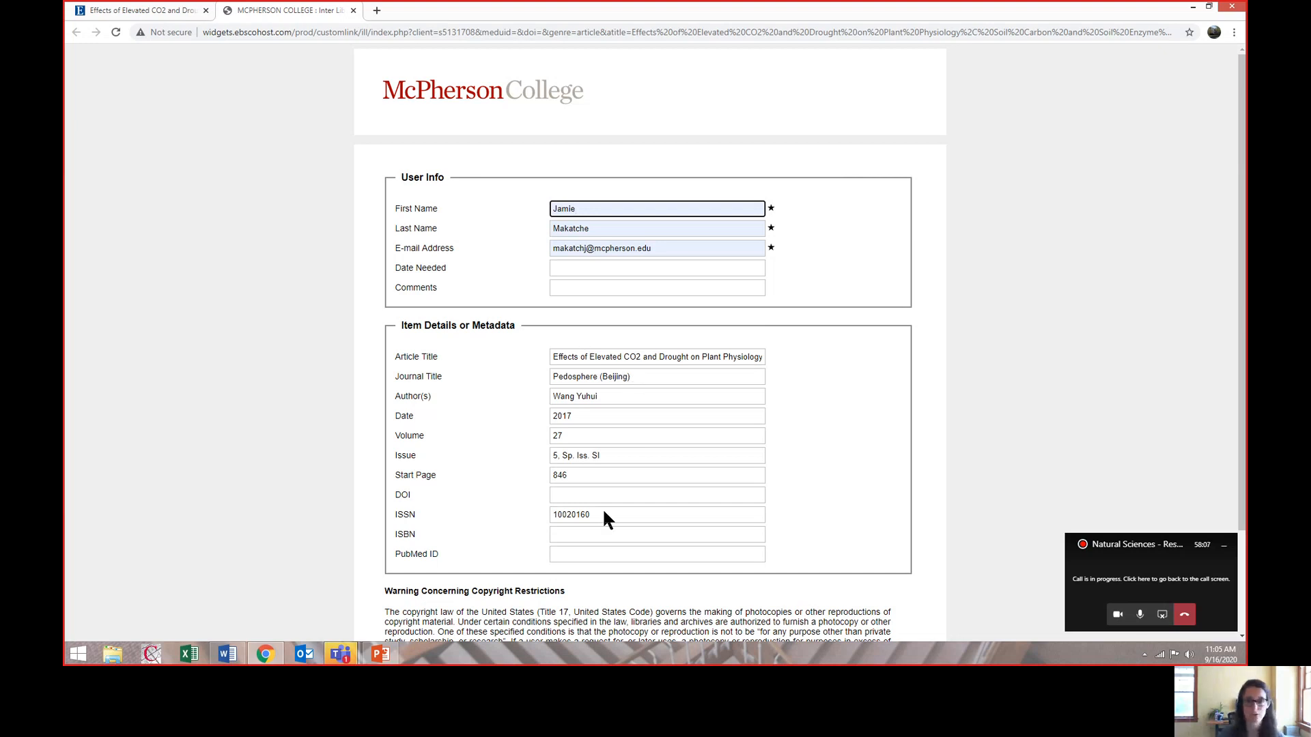
pyautogui.scroll(-3, 670, 411)
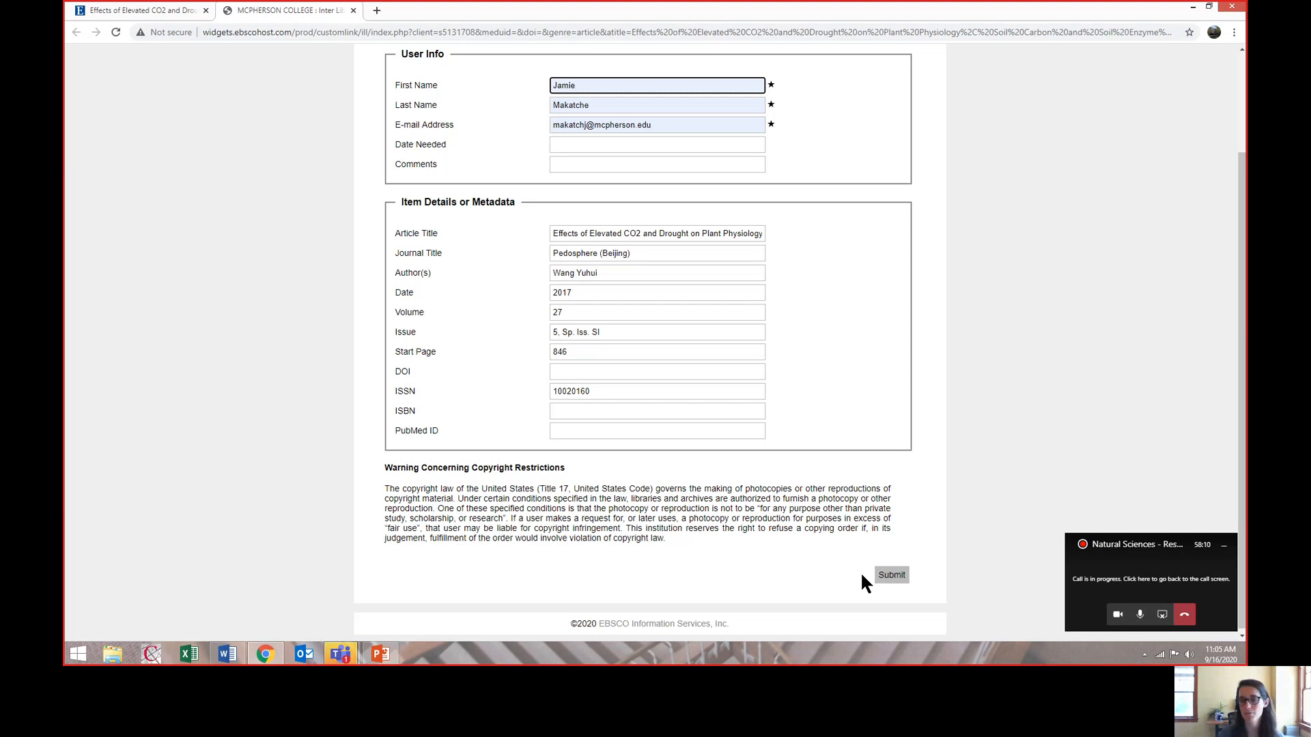
pyautogui.scroll(1, 502, 477)
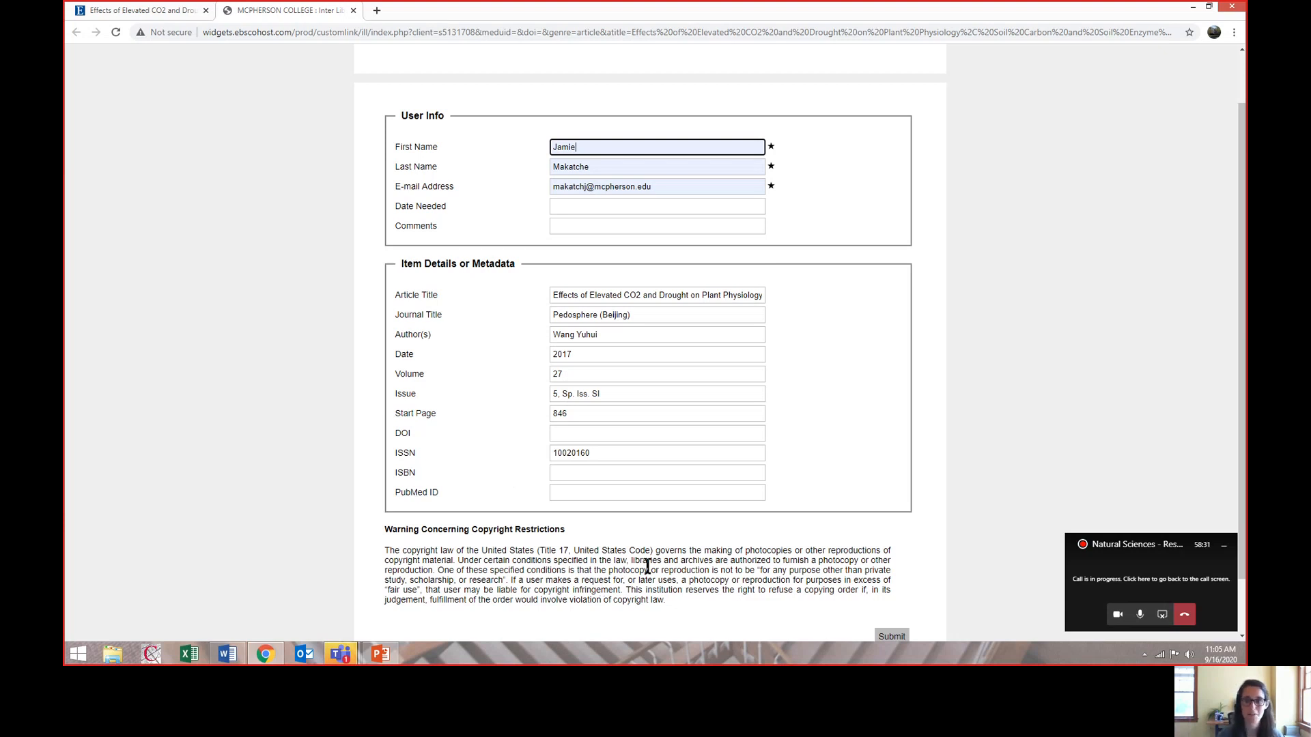
pyautogui.scroll(-1, 715, 599)
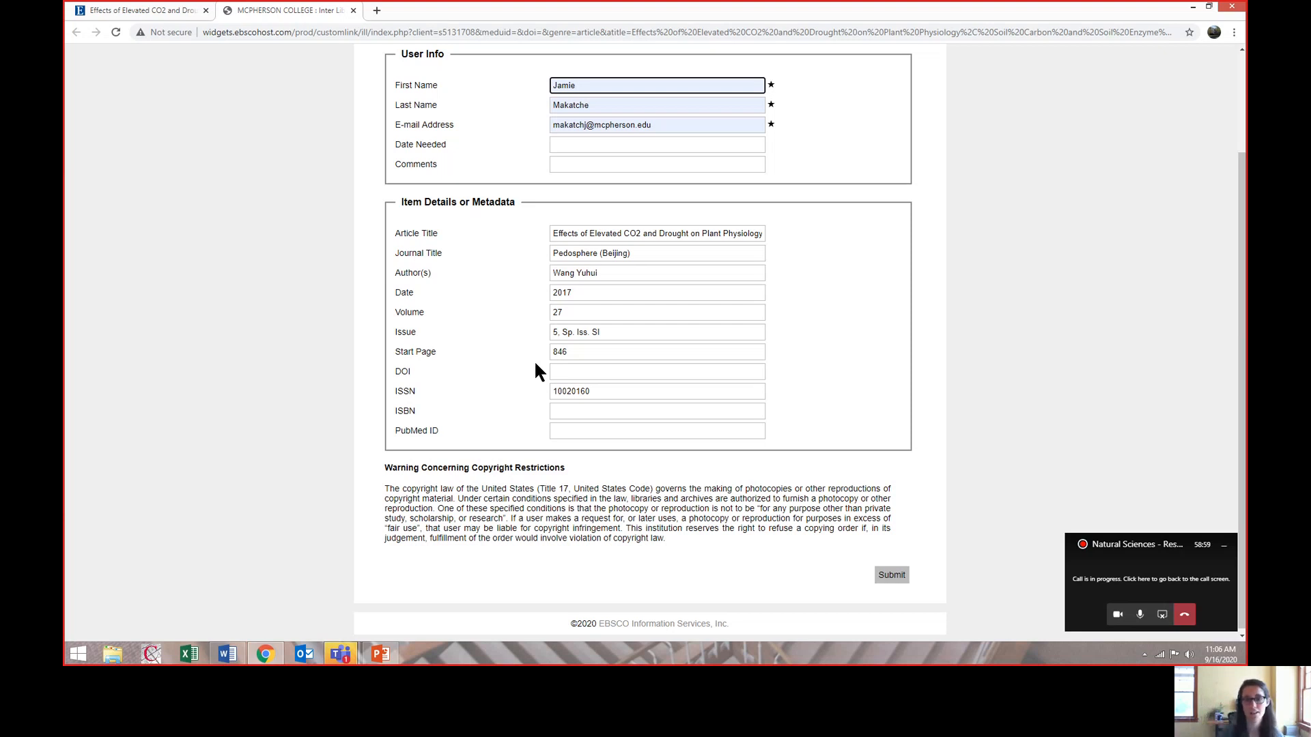
# Step: Add results 32, 33 and 34 from the EBSCOhost result list to the folder and open the folder
pyautogui.click(132, 13)
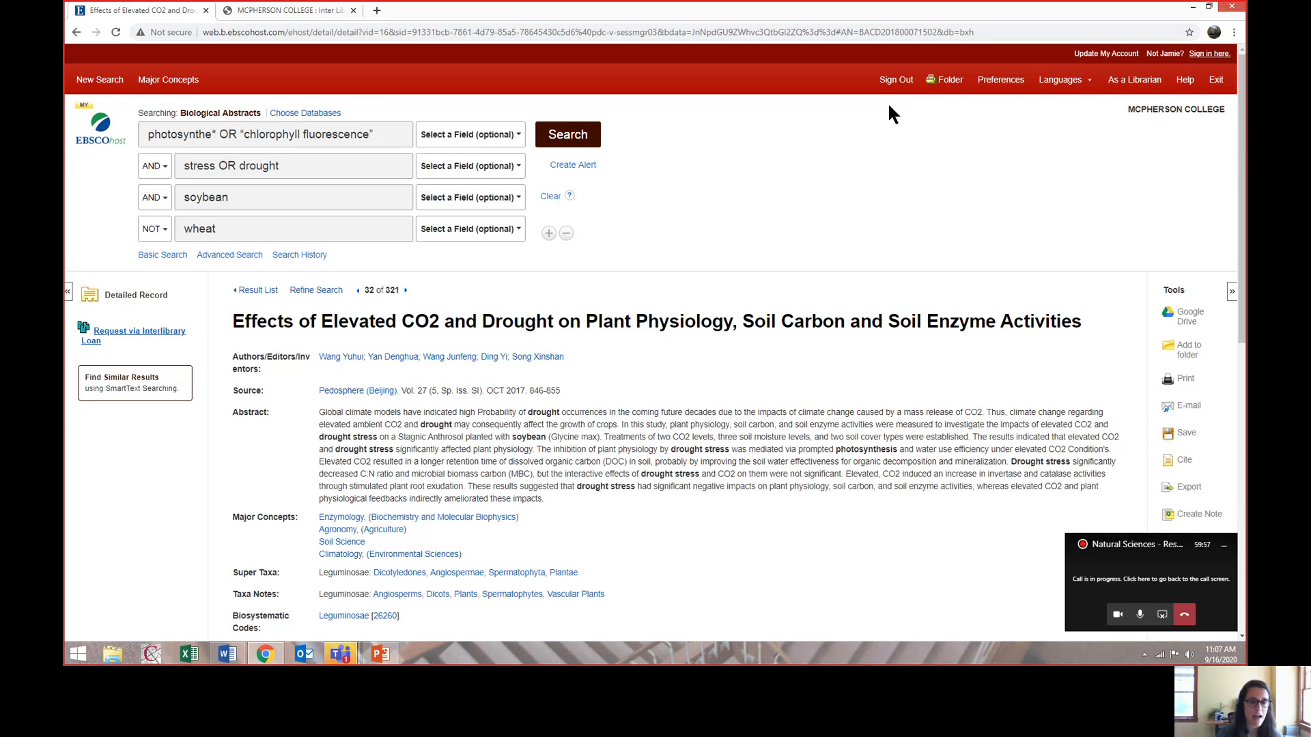
pyautogui.click(75, 32)
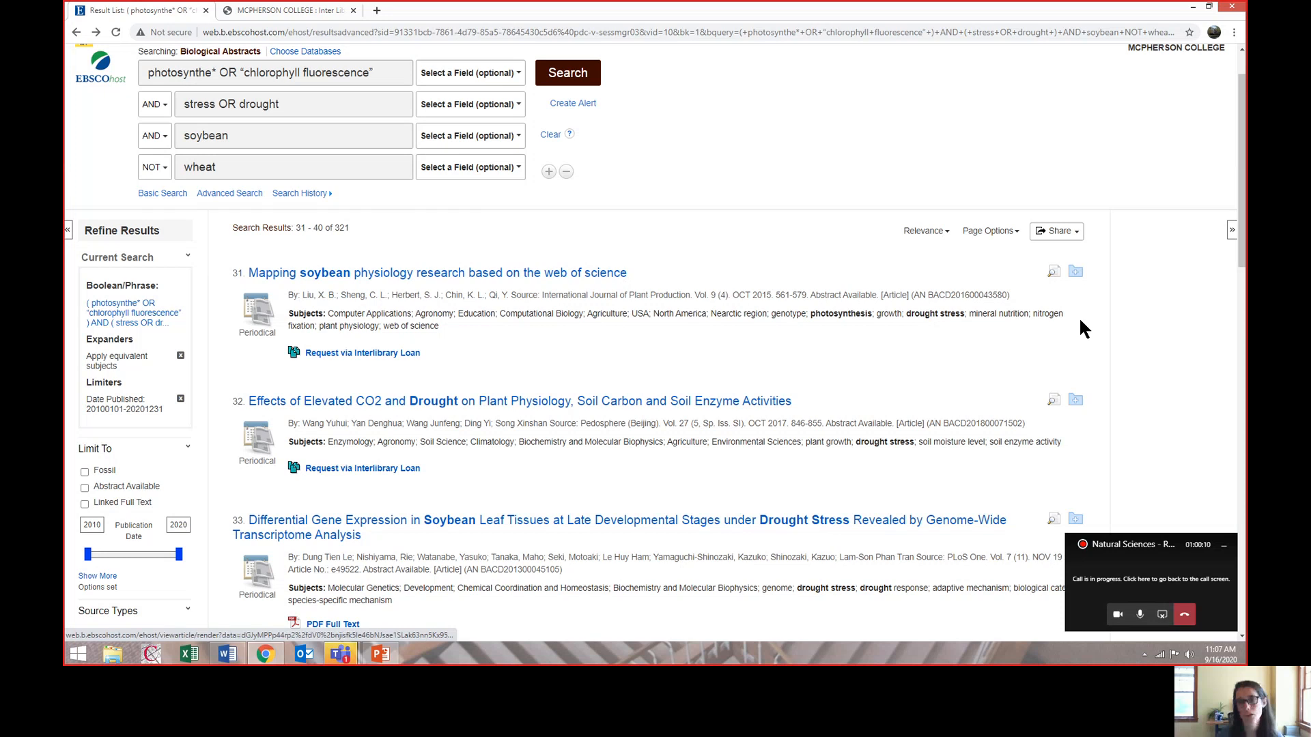
pyautogui.scroll(-5, 1078, 321)
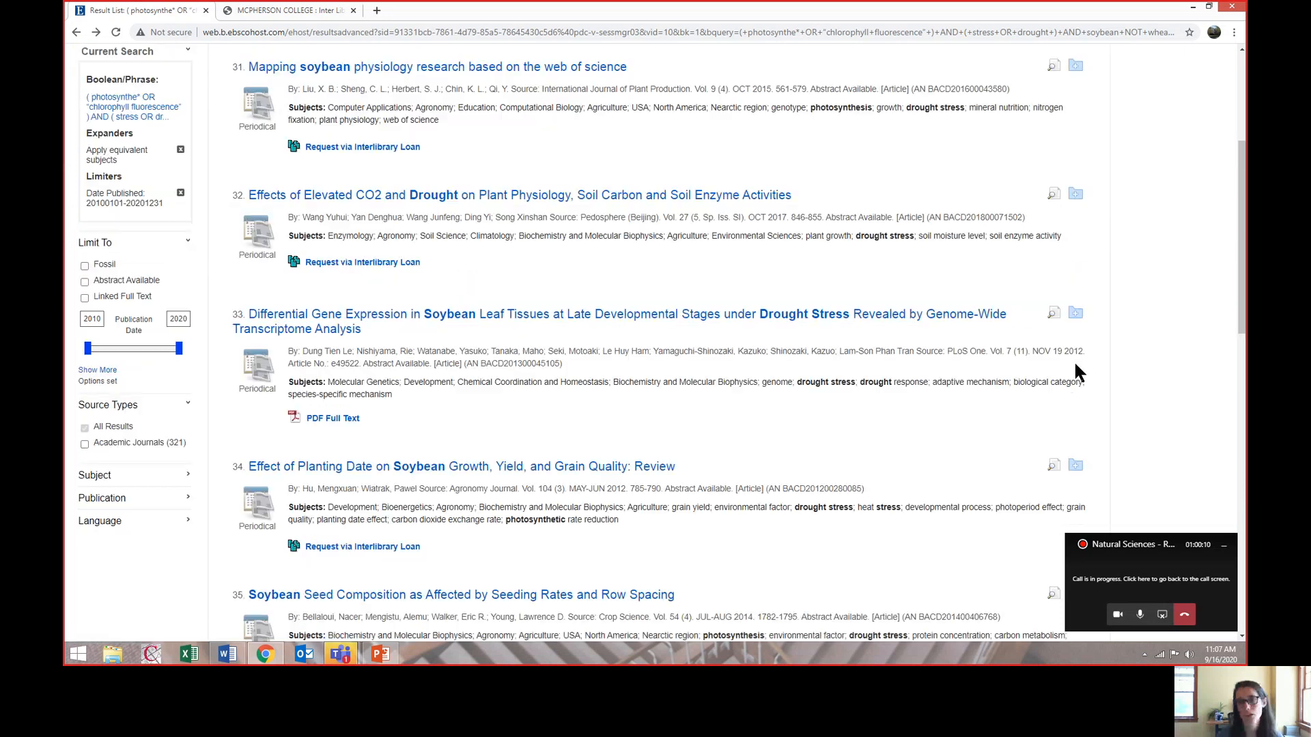
pyautogui.scroll(-5, 1064, 238)
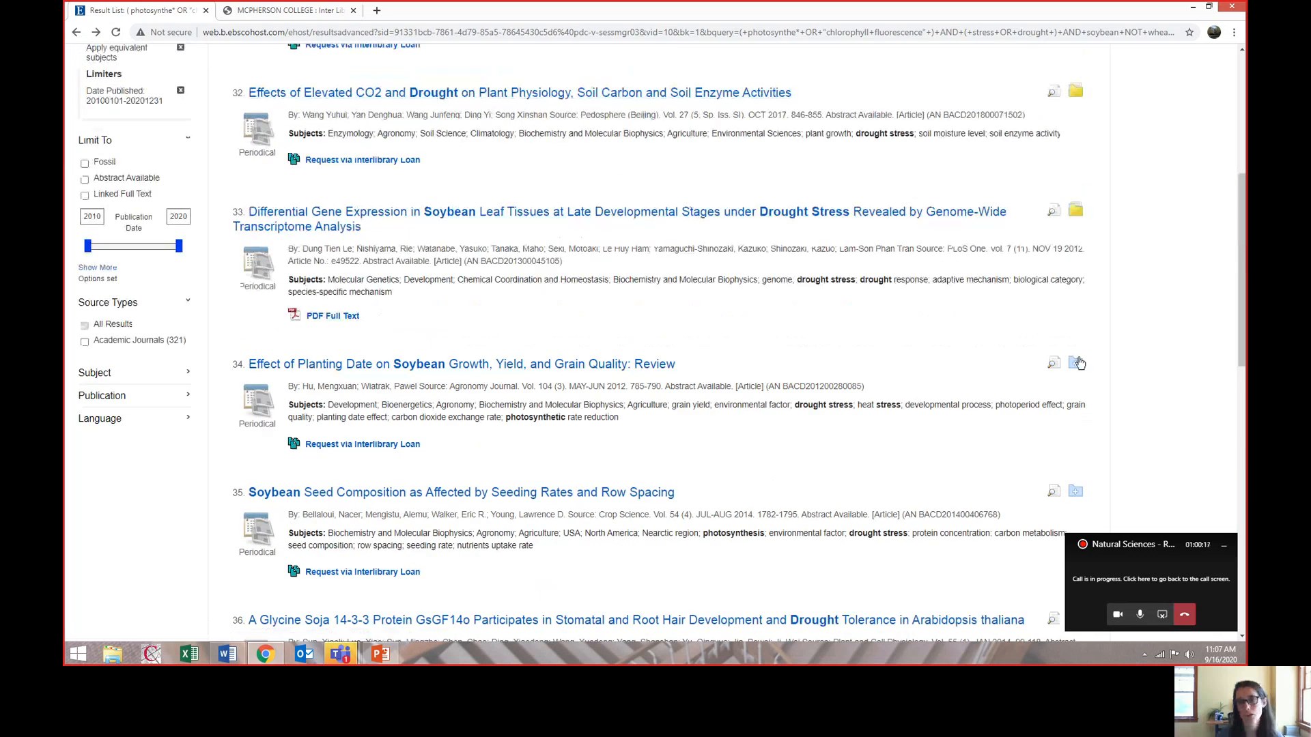
pyautogui.click(1077, 366)
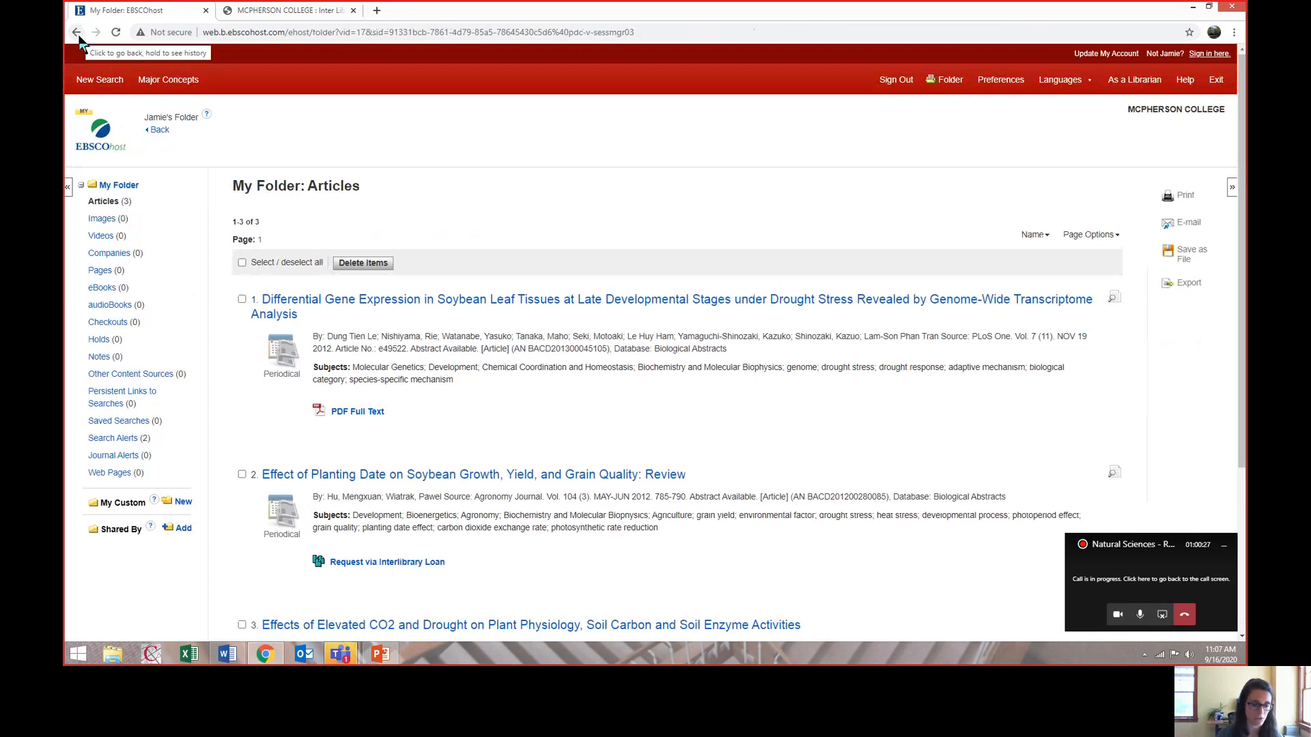
# Step: Show the search history above the result list and view the alert settings for the current search without saving an alert
pyautogui.click(78, 35)
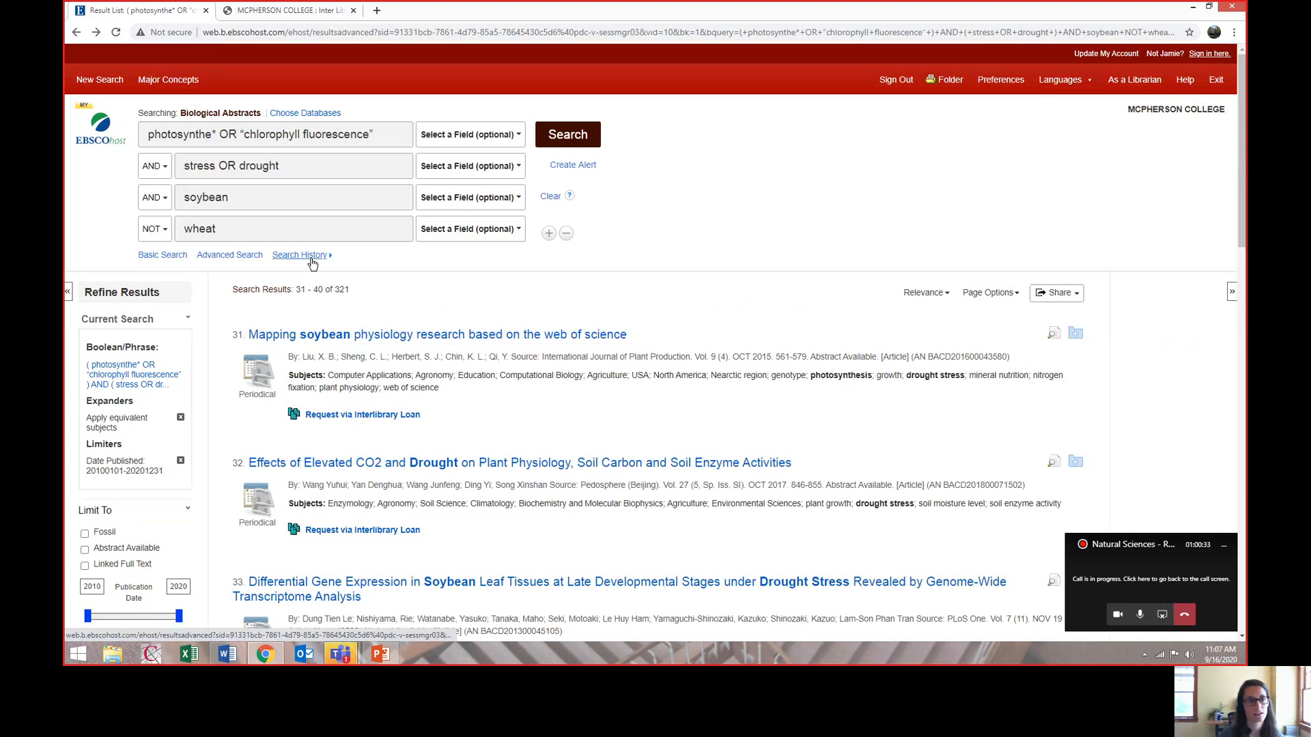
pyautogui.click(309, 258)
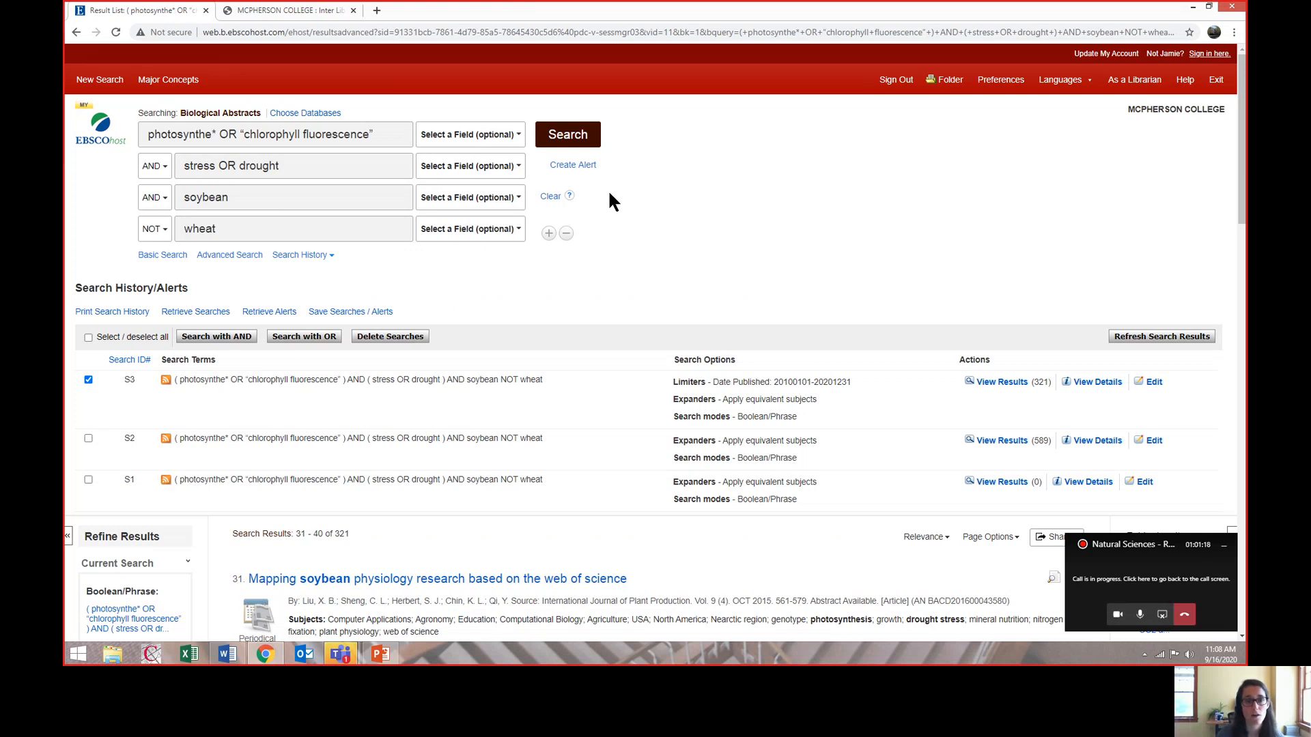
pyautogui.click(579, 168)
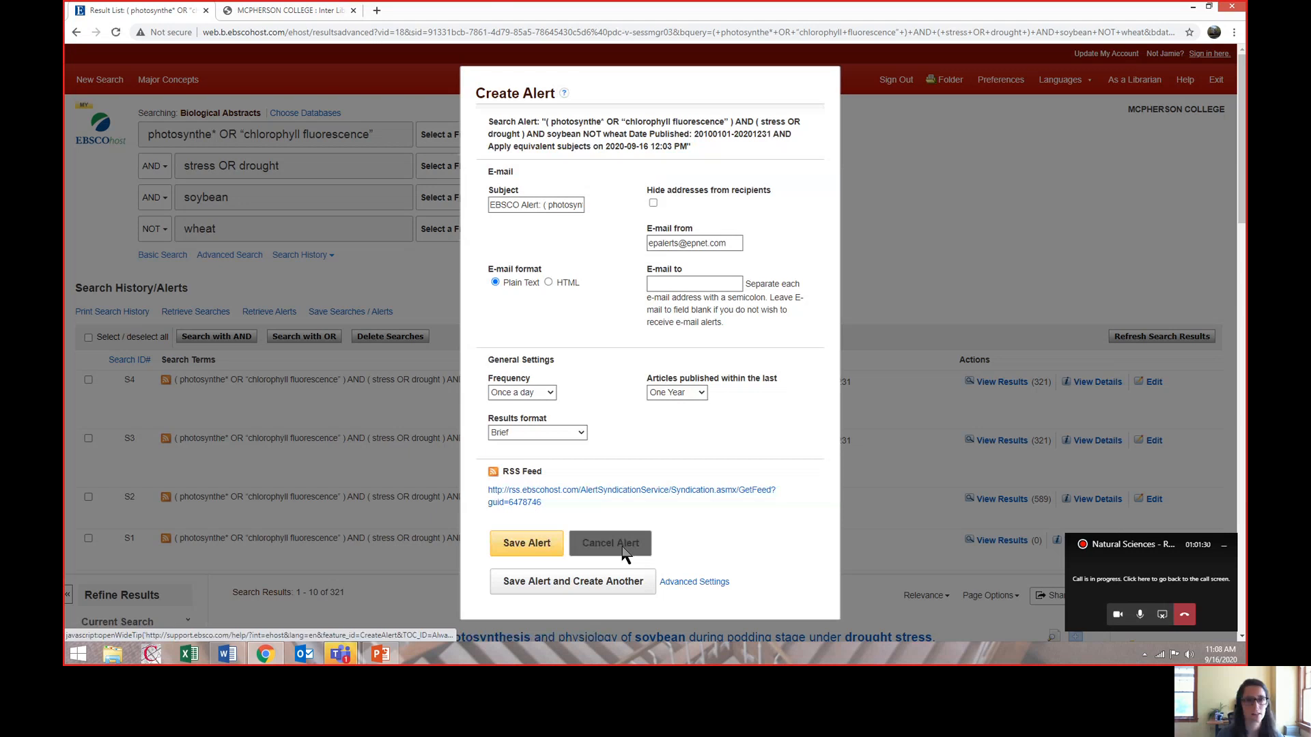
pyautogui.click(623, 549)
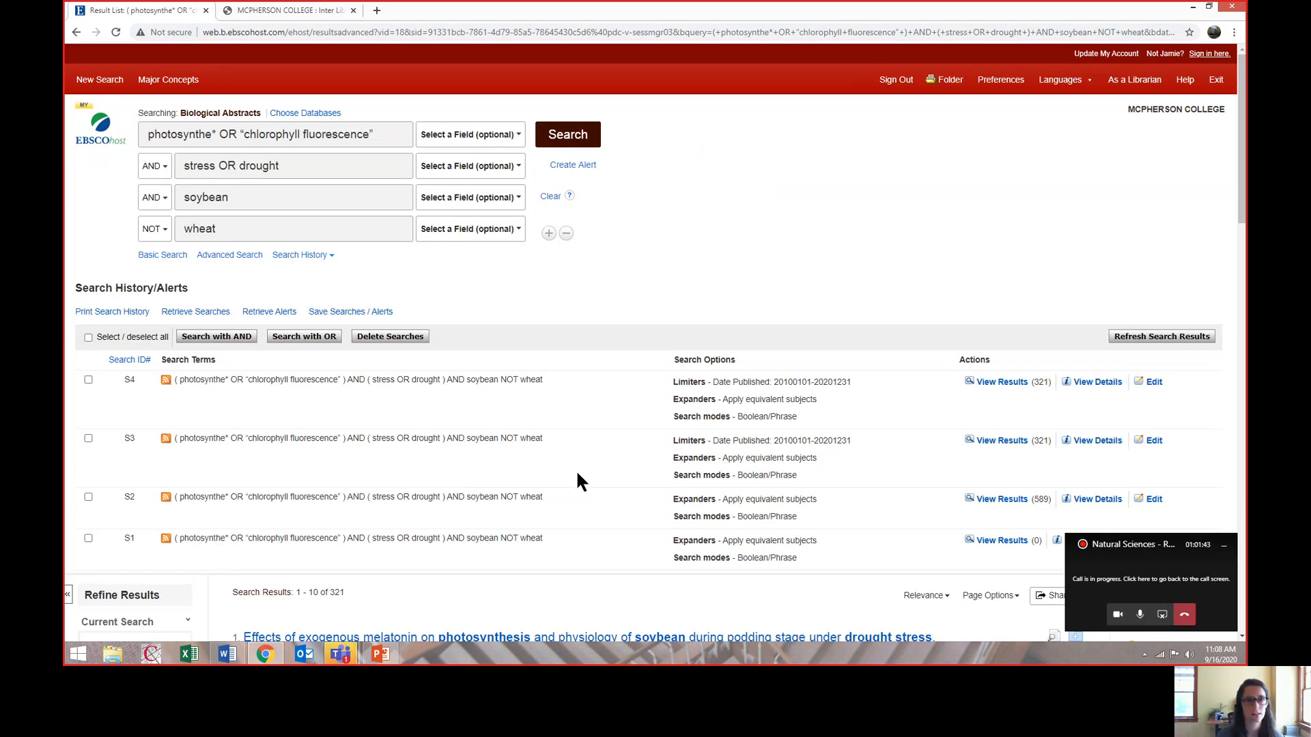
# Step: Switch to PowerPoint and start the slide show from the "Need Help? Ask a Librarian!" slide
pyautogui.click(381, 654)
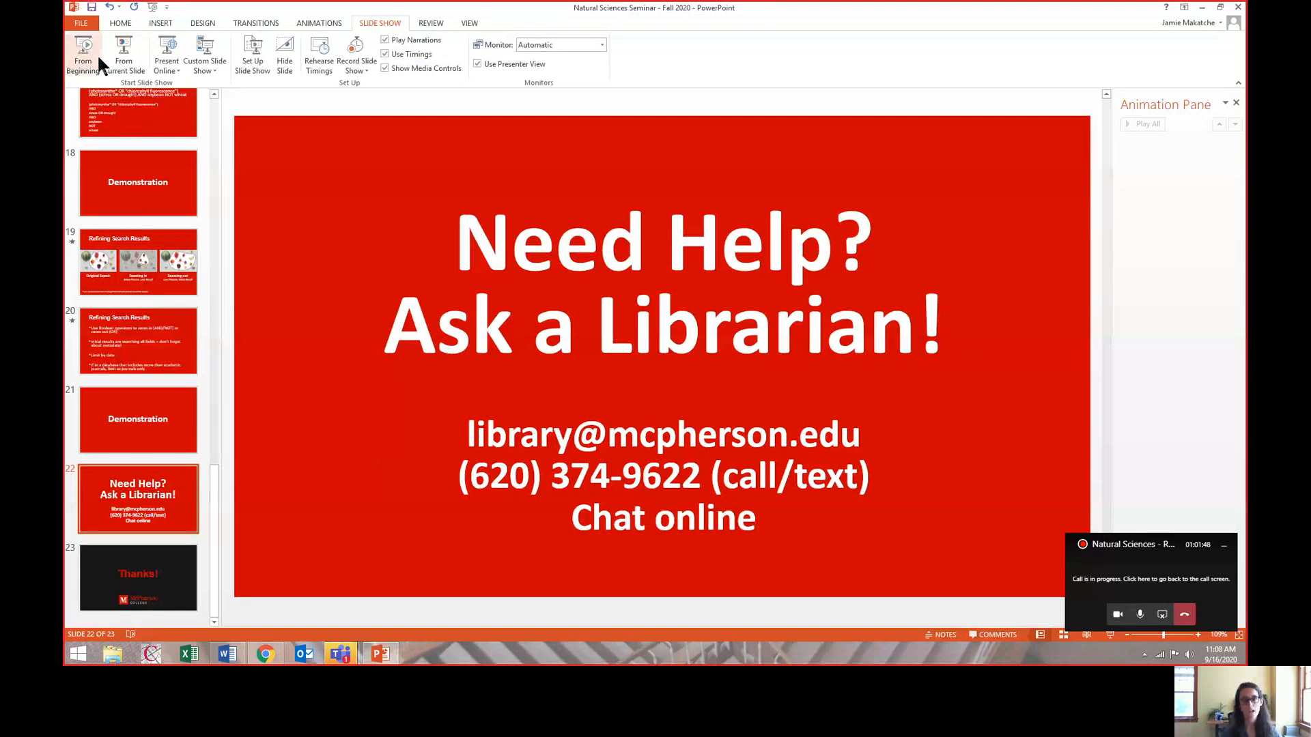
pyautogui.hotkey('shift', 'F5')
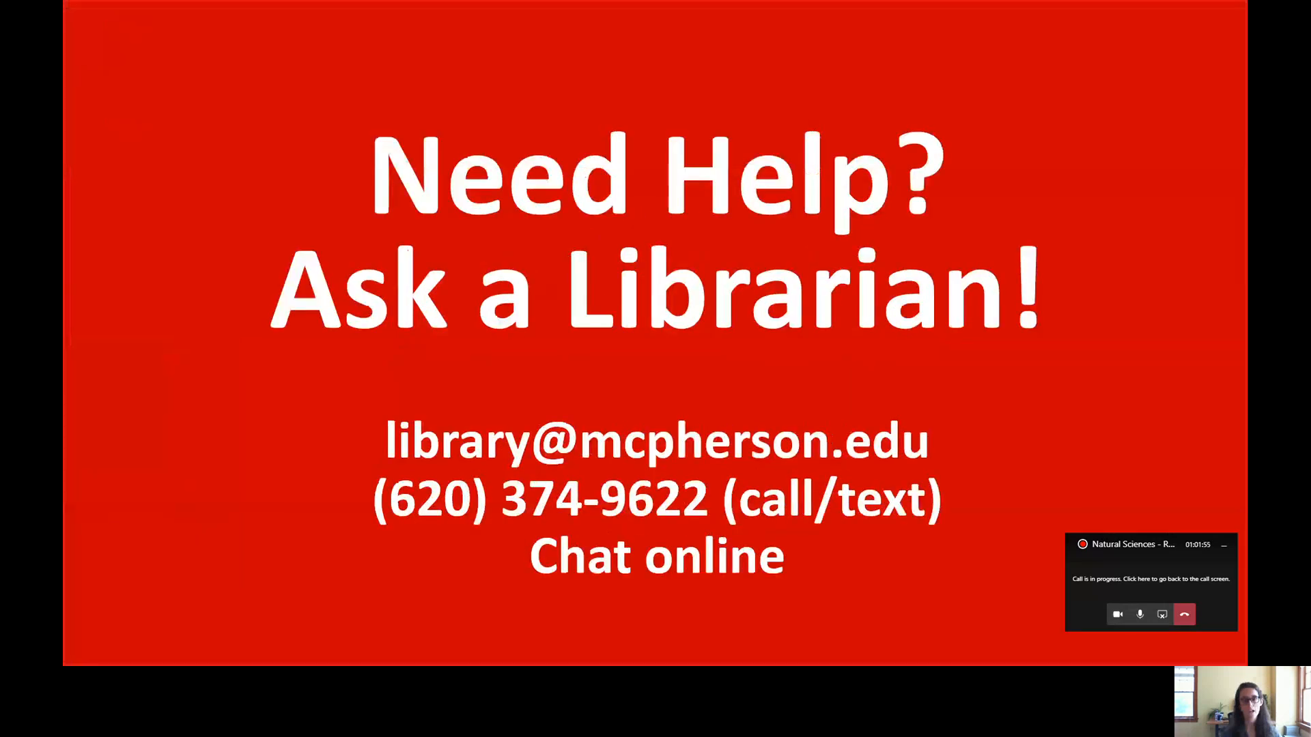